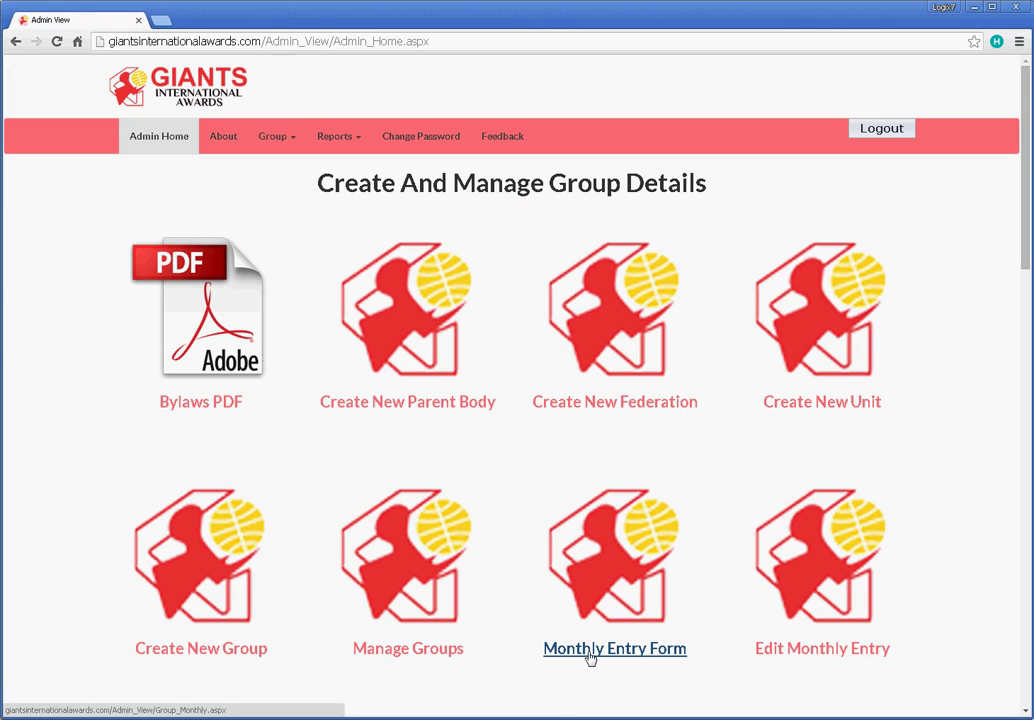
Step: Open the Monthly Entry Form from the admin home page and look over its fields
{"action": "left_click", "coordinate": [589, 652]}
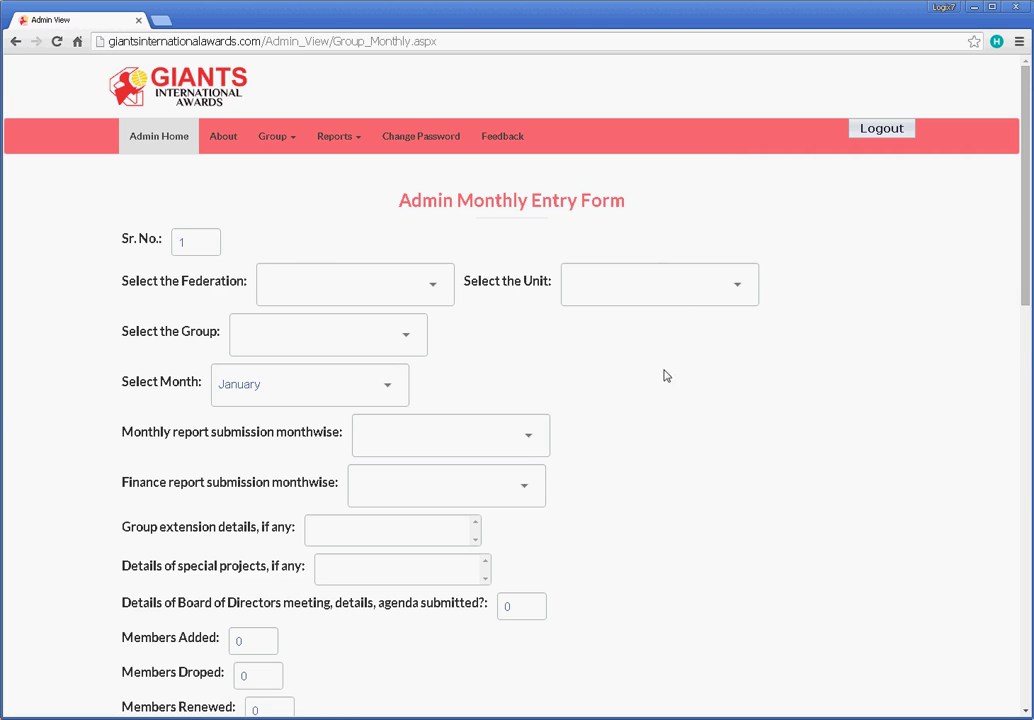
{"action": "scroll", "coordinate": [665, 374], "scroll_direction": "down", "scroll_amount": 8}
{"action": "scroll", "coordinate": [670, 388], "scroll_direction": "up", "scroll_amount": 10}
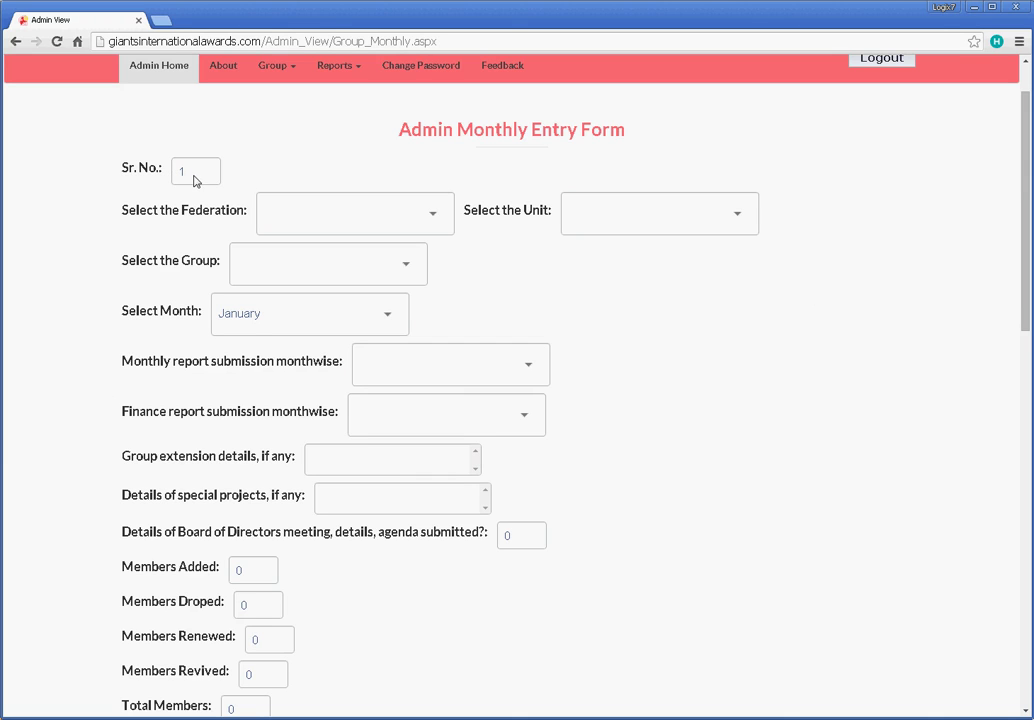
Step: Select Fed. 1A as the federation and Unit 1 as the unit
{"action": "left_click", "coordinate": [434, 218]}
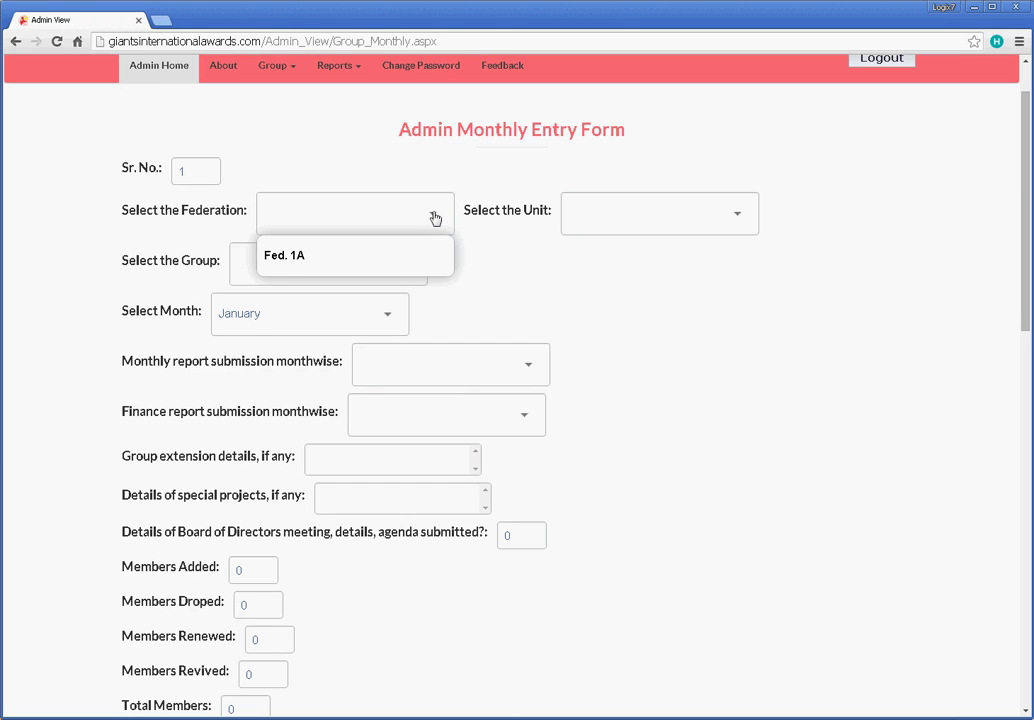
{"action": "left_click", "coordinate": [401, 256]}
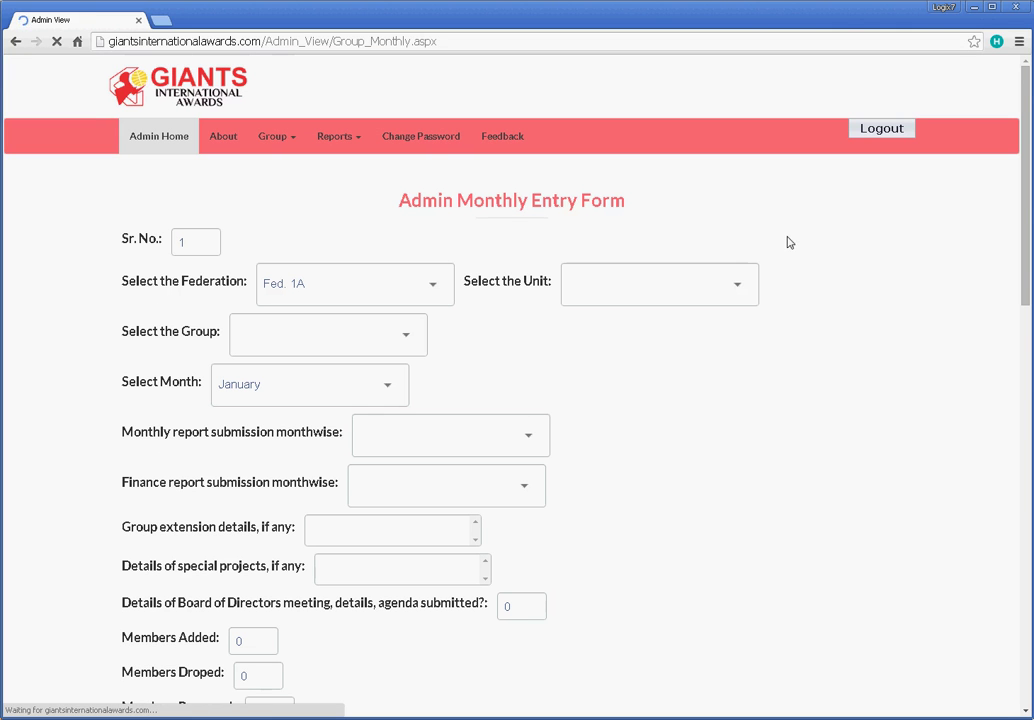
{"action": "left_click", "coordinate": [734, 285]}
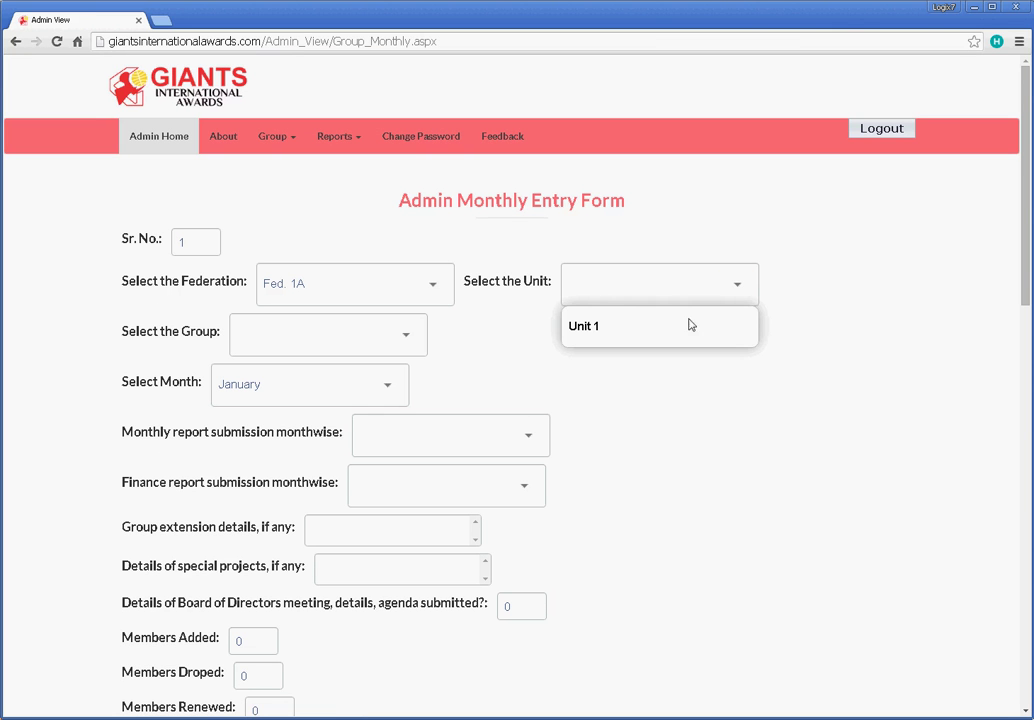
{"action": "left_click", "coordinate": [679, 330]}
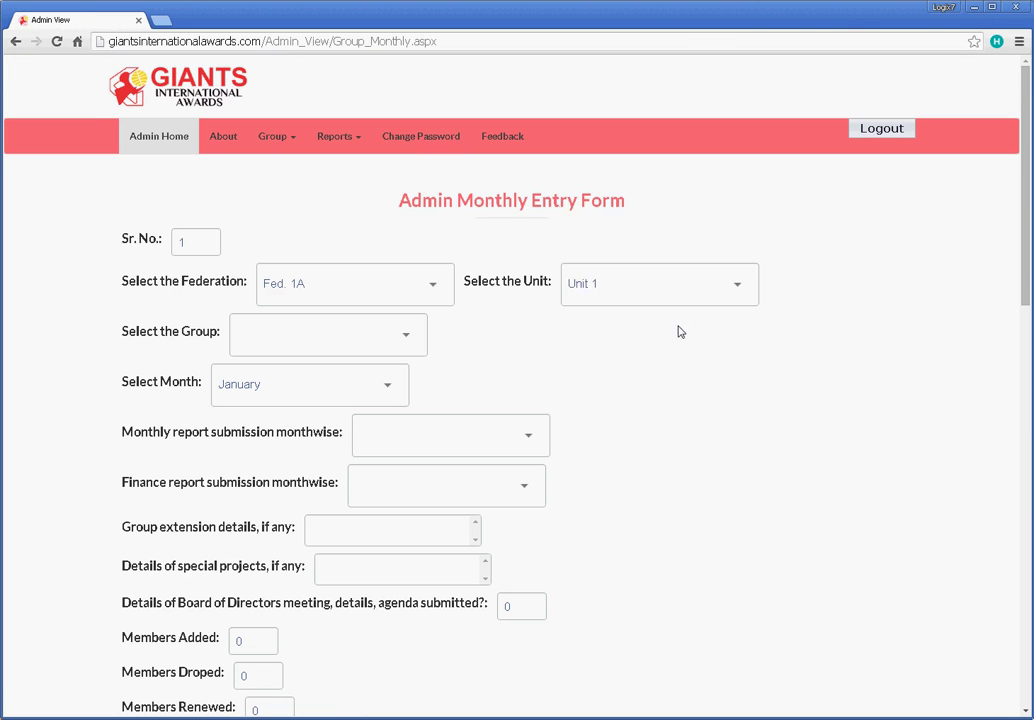
Step: Select Mumbai as the group and January as the month
{"action": "left_click", "coordinate": [409, 343]}
{"action": "left_click", "coordinate": [330, 390]}
{"action": "left_click", "coordinate": [390, 390]}
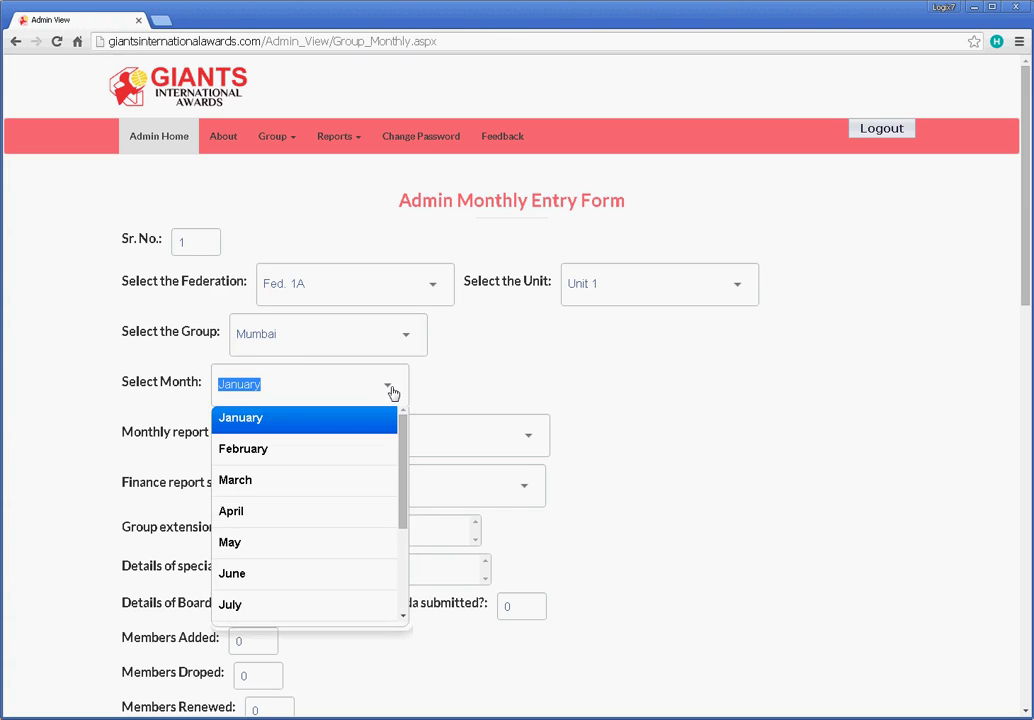
{"action": "left_click", "coordinate": [337, 432]}
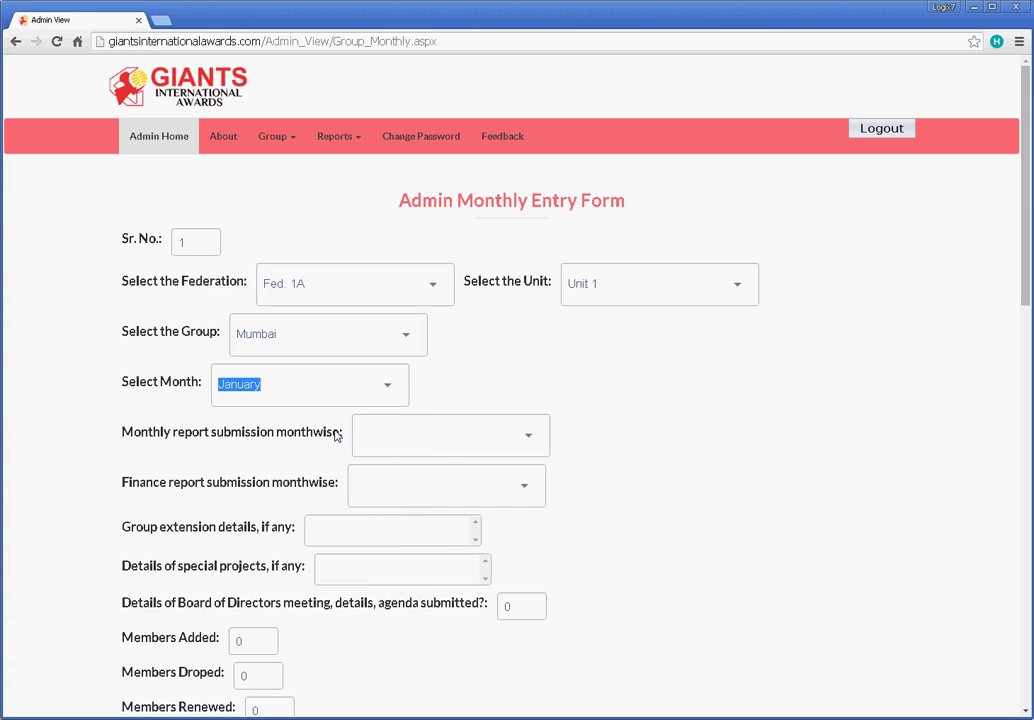
Step: Set the monthly report submission date to 13/01/2016 and the finance report submission date to 11/01/2016
{"action": "scroll", "coordinate": [526, 440], "scroll_direction": "down", "scroll_amount": 3}
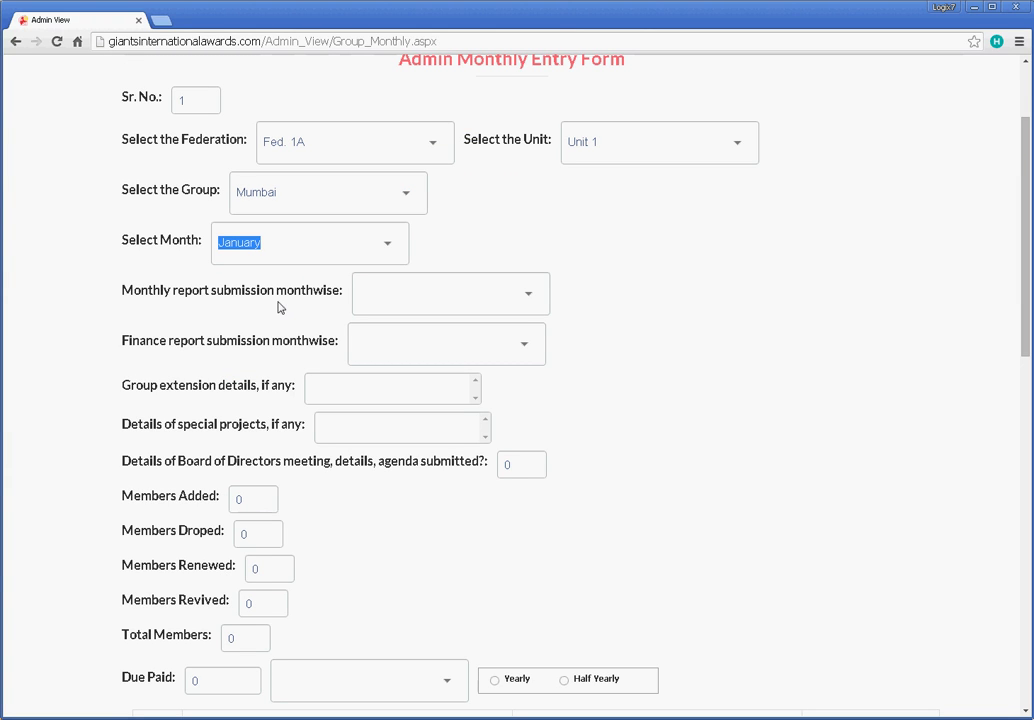
{"action": "left_click", "coordinate": [530, 296]}
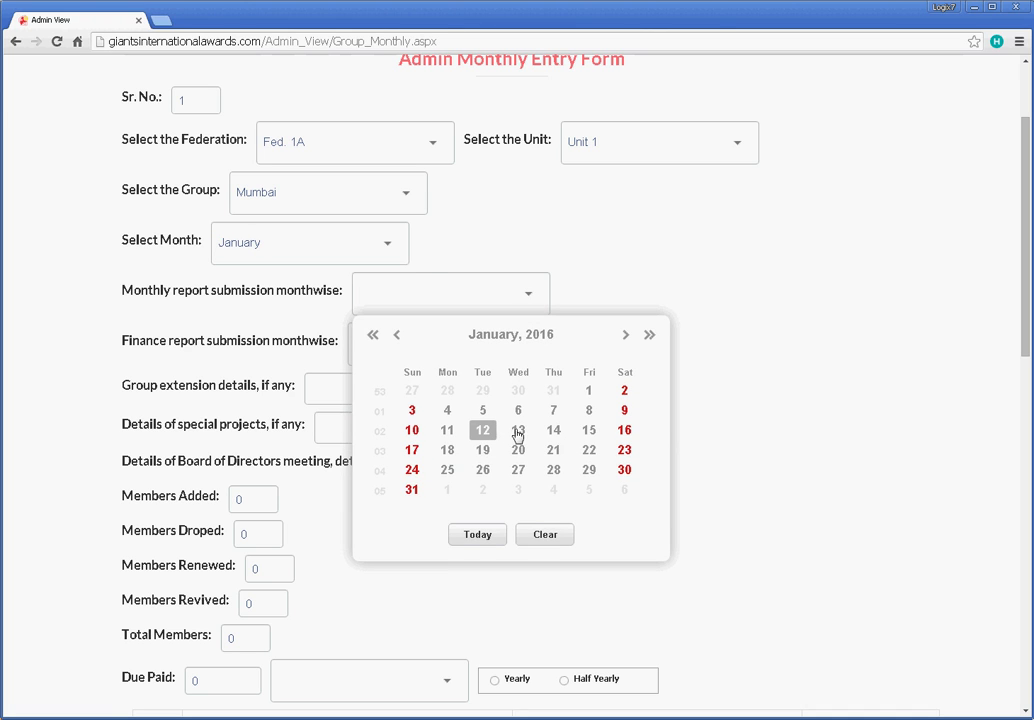
{"action": "left_click", "coordinate": [518, 431]}
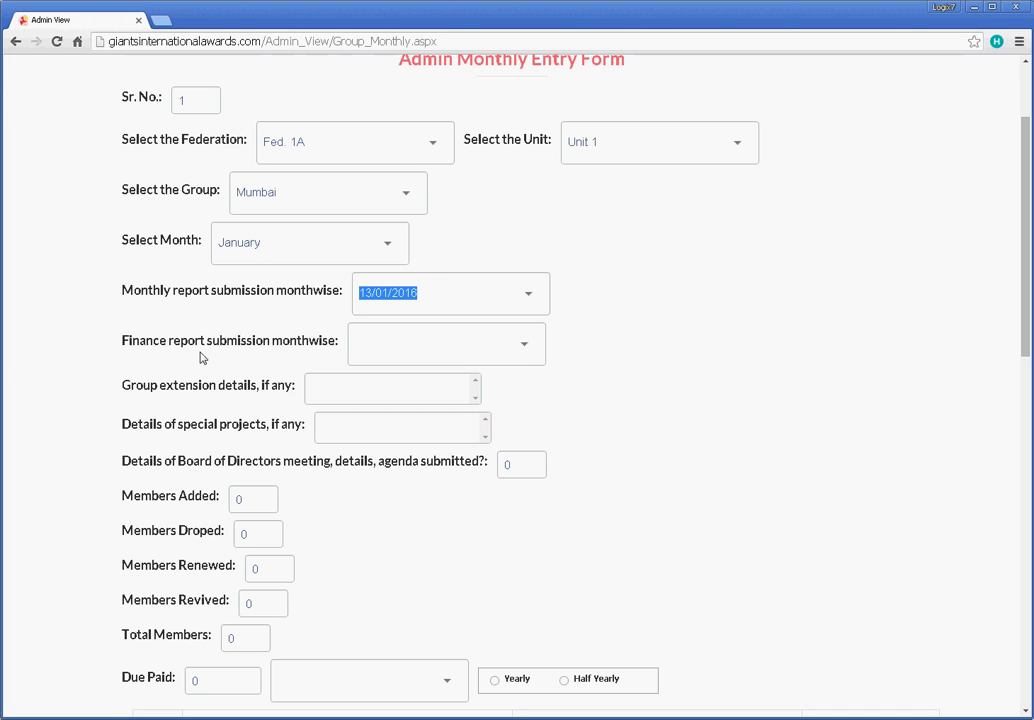
{"action": "left_click", "coordinate": [522, 346]}
{"action": "left_click", "coordinate": [443, 480]}
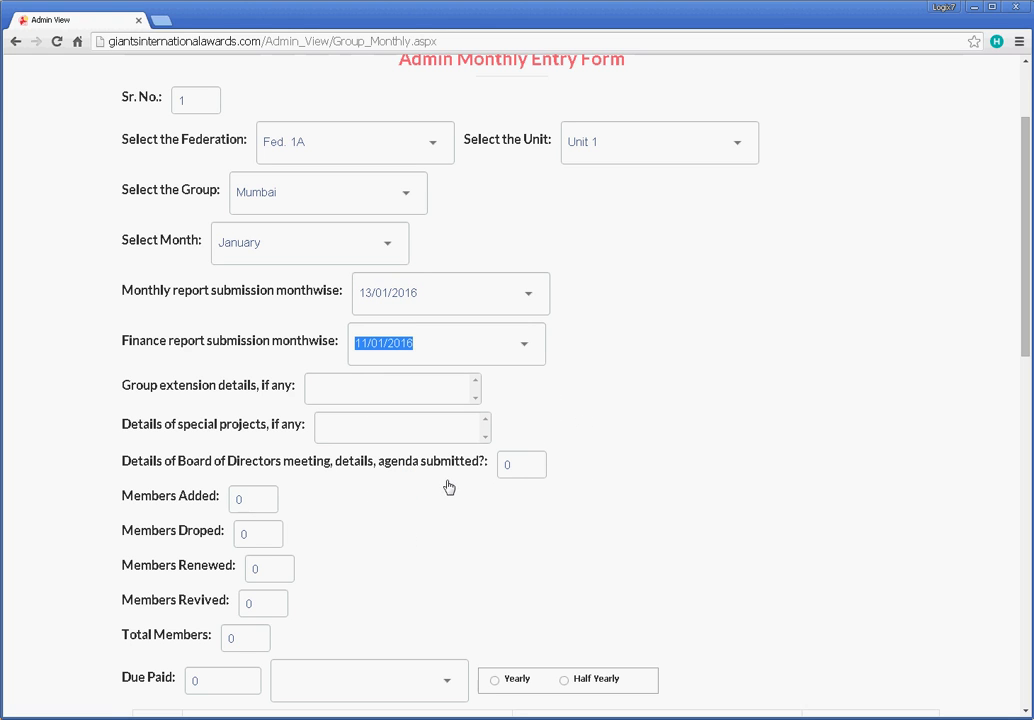
{"action": "left_click", "coordinate": [628, 422]}
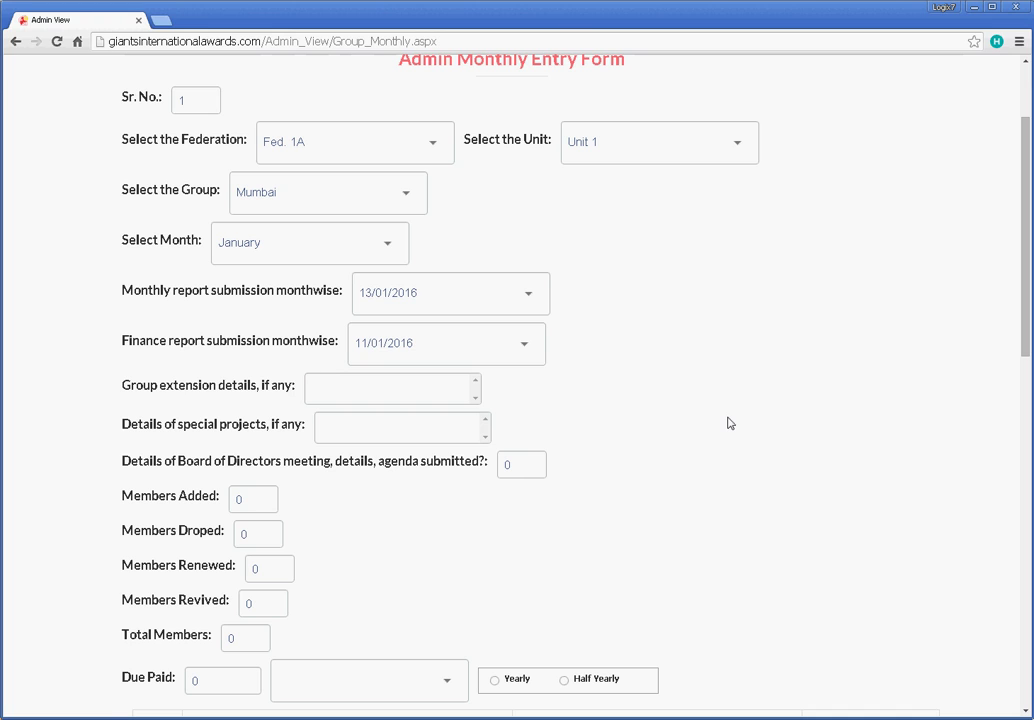
Step: Enter "-" for the group extension and special project details, and 1 for the Board of Directors meeting details
{"action": "left_click", "coordinate": [359, 427]}
{"action": "type", "text": "-"}
{"action": "scroll", "coordinate": [503, 498], "scroll_direction": "down", "scroll_amount": 3}
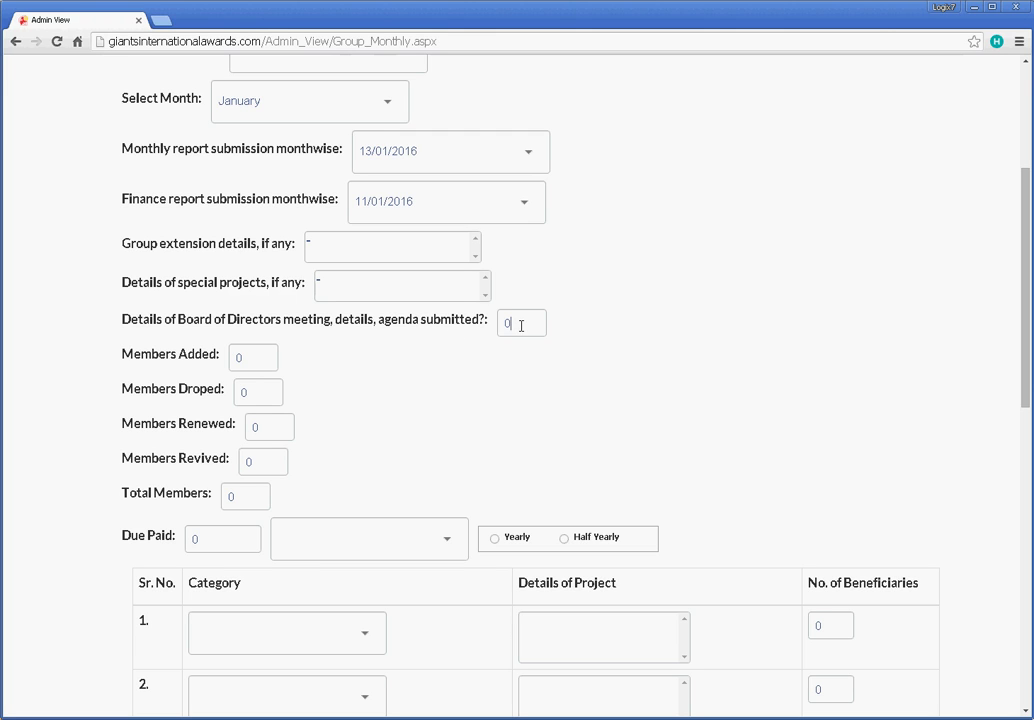
{"action": "left_click_drag", "start_coordinate": [521, 325], "coordinate": [507, 328]}
{"action": "type", "text": "1"}
Step: Set the number of members added to 12 and members dropped to 3
{"action": "left_click_drag", "start_coordinate": [242, 355], "coordinate": [235, 362]}
{"action": "type", "text": "12"}
{"action": "left_click_drag", "start_coordinate": [272, 390], "coordinate": [204, 390]}
{"action": "type", "text": "3"}
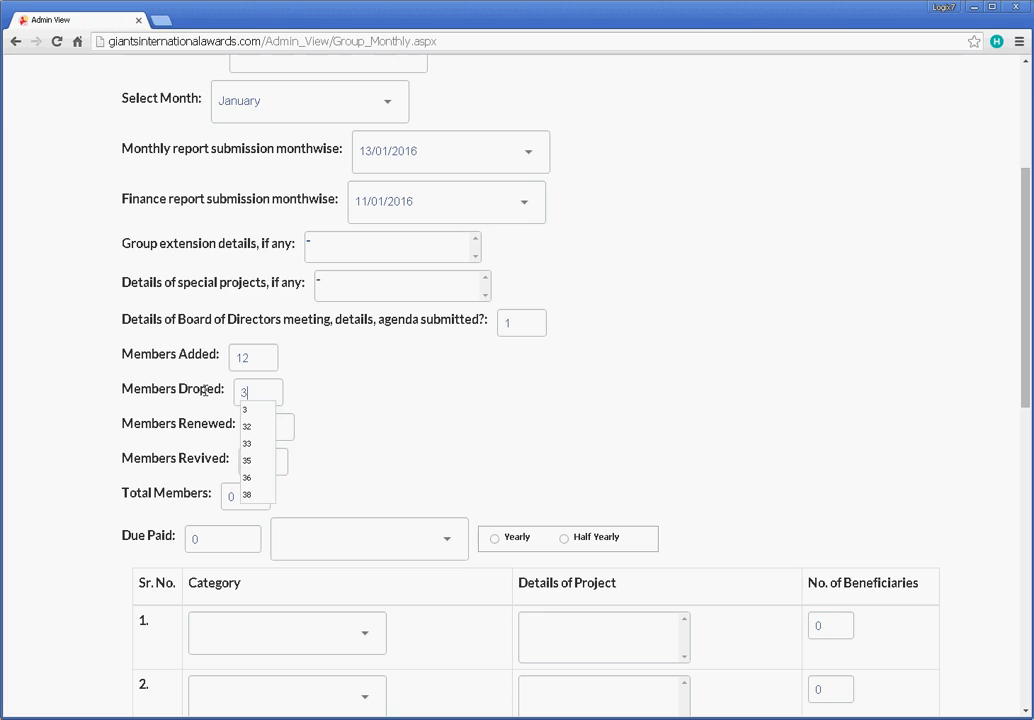
{"action": "left_click", "coordinate": [262, 410]}
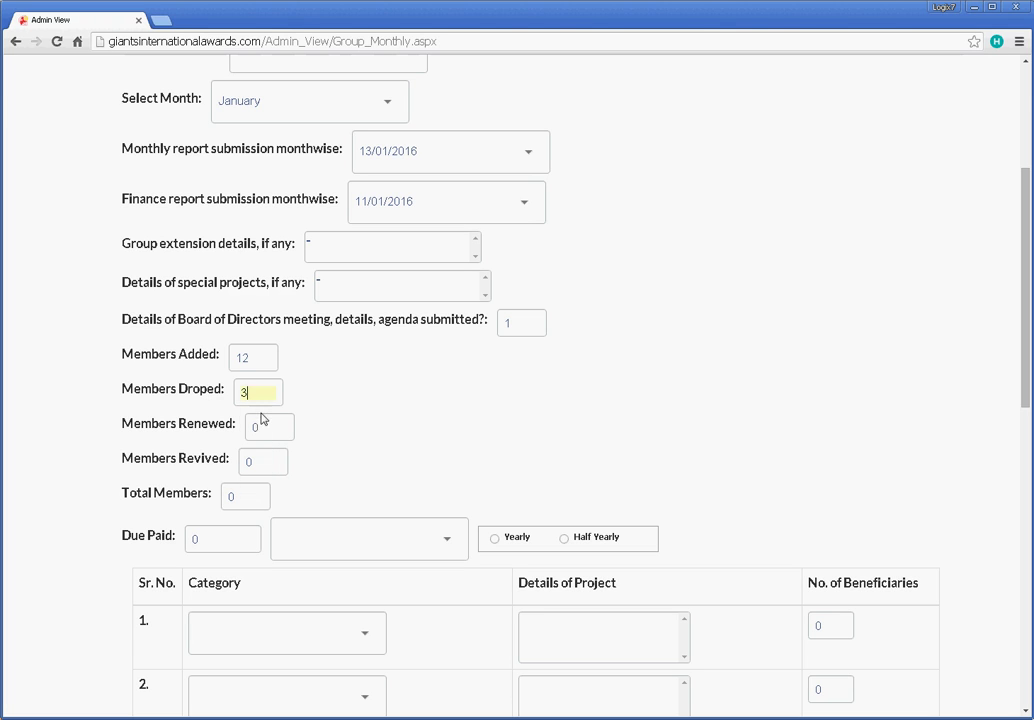
Step: Set members renewed to 78, members revived to 7 and total members to 102
{"action": "left_click_drag", "start_coordinate": [272, 426], "coordinate": [252, 430]}
{"action": "type", "text": "78"}
{"action": "double_click", "coordinate": [268, 460]}
{"action": "type", "text": "7"}
{"action": "left_click_drag", "start_coordinate": [268, 496], "coordinate": [202, 496]}
{"action": "type", "text": "102"}
Step: Record a yearly due payment of 600 dated 14/01/2016
{"action": "key", "text": "Tab"}
{"action": "type", "text": "600"}
{"action": "scroll", "coordinate": [406, 531], "scroll_direction": "down", "scroll_amount": 2}
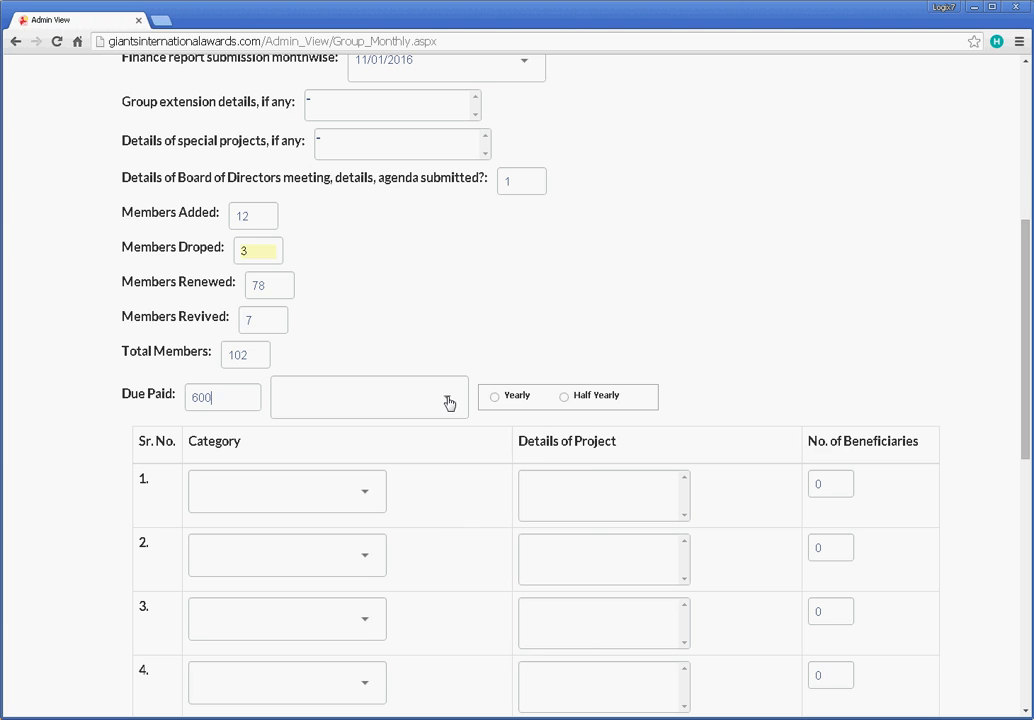
{"action": "left_click", "coordinate": [447, 403]}
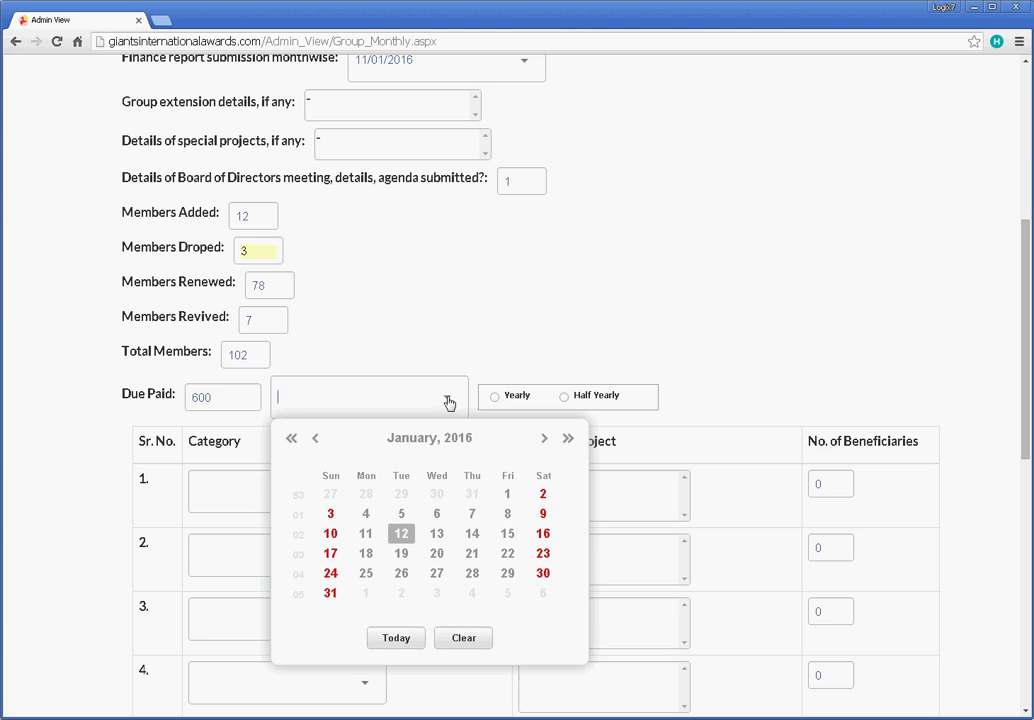
{"action": "left_click", "coordinate": [473, 532]}
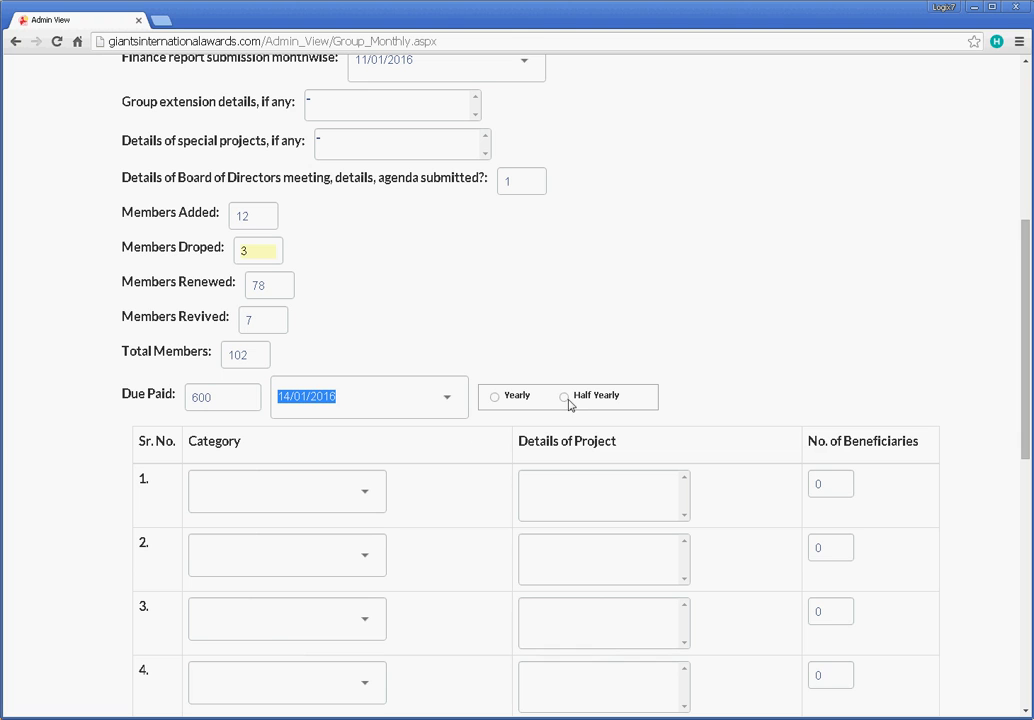
{"action": "left_click", "coordinate": [493, 397]}
{"action": "scroll", "coordinate": [500, 426], "scroll_direction": "down", "scroll_amount": 2}
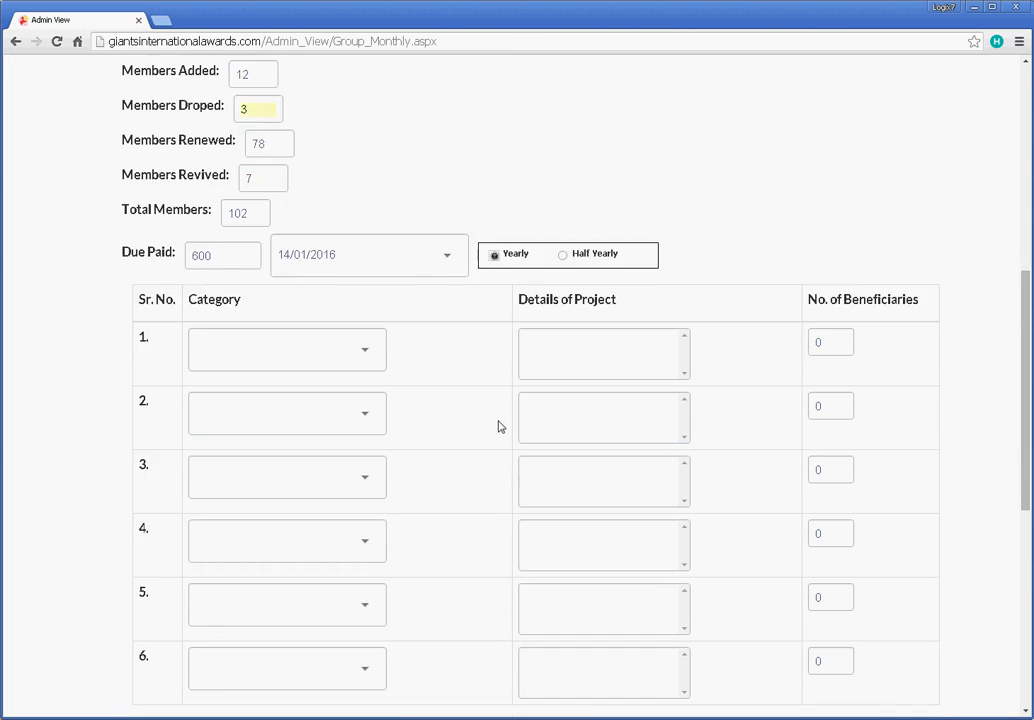
Step: Fill in the first project row with category Family Planning, details "-" and 1 beneficiary
{"action": "scroll", "coordinate": [500, 426], "scroll_direction": "down", "scroll_amount": 3}
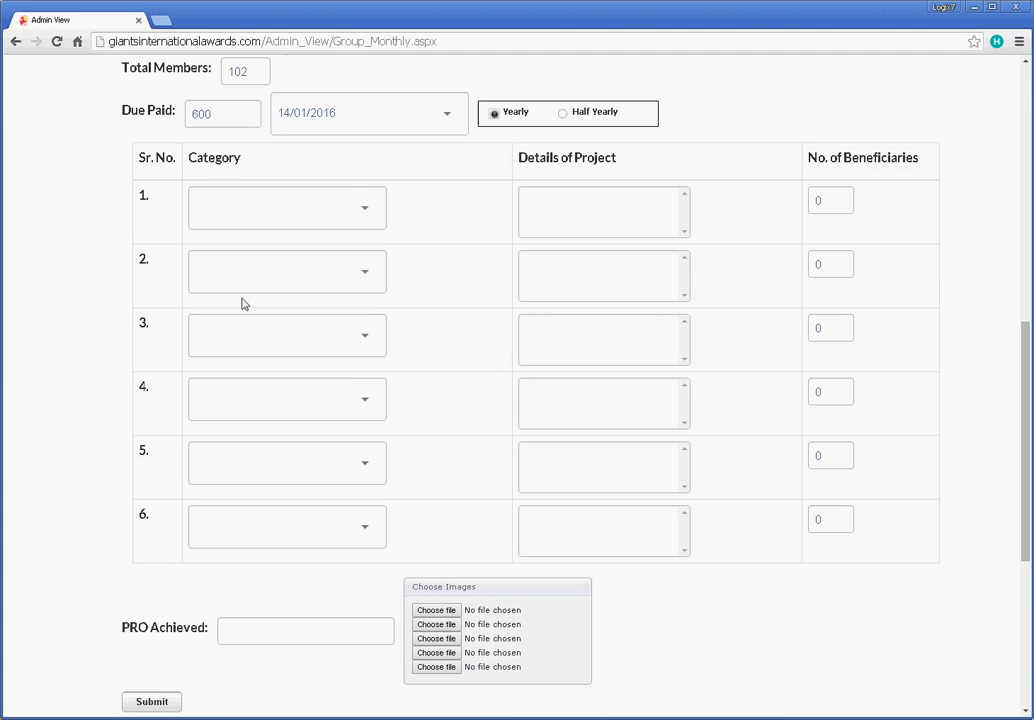
{"action": "left_click", "coordinate": [368, 209]}
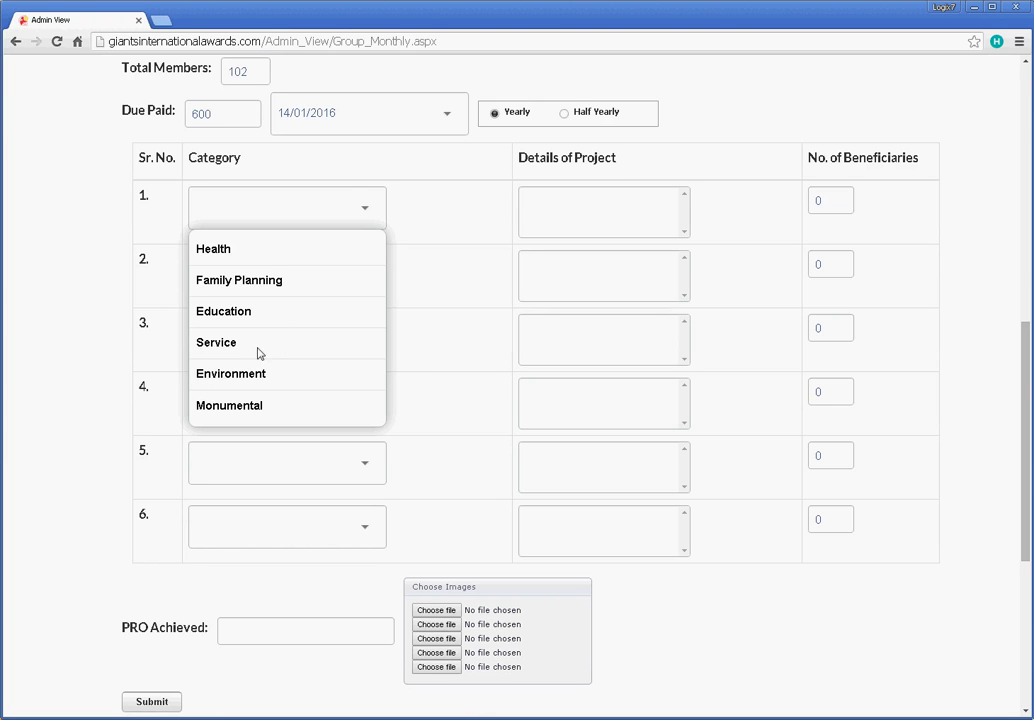
{"action": "left_click", "coordinate": [261, 290]}
{"action": "left_click", "coordinate": [613, 212]}
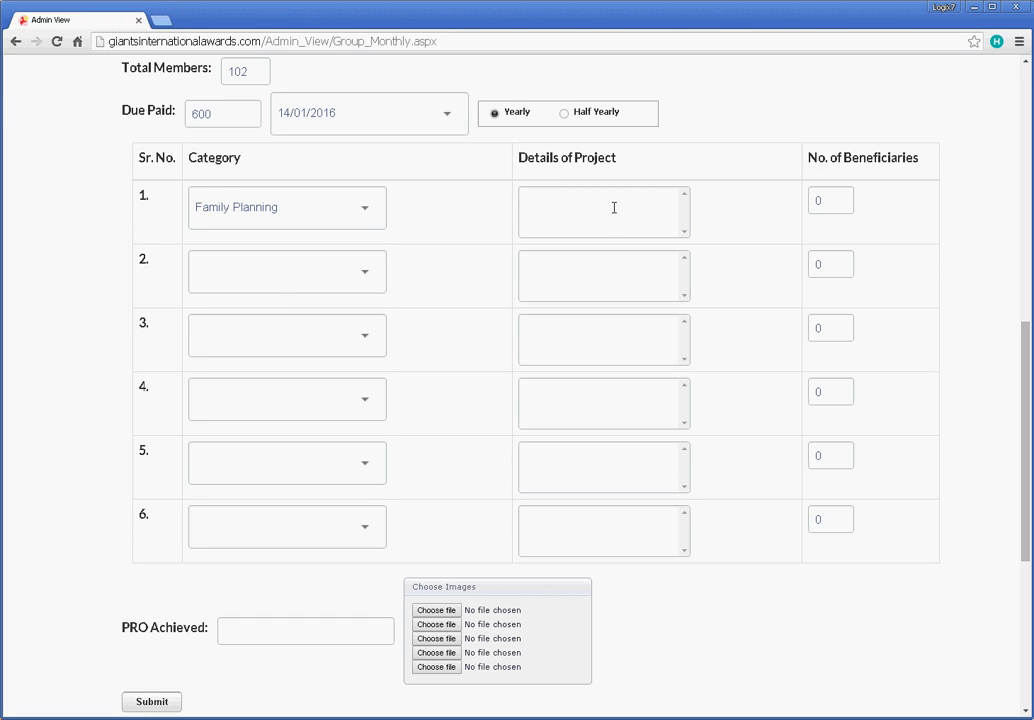
{"action": "type", "text": "-"}
{"action": "double_click", "coordinate": [840, 196]}
{"action": "type", "text": "1"}
{"action": "left_click", "coordinate": [349, 279]}
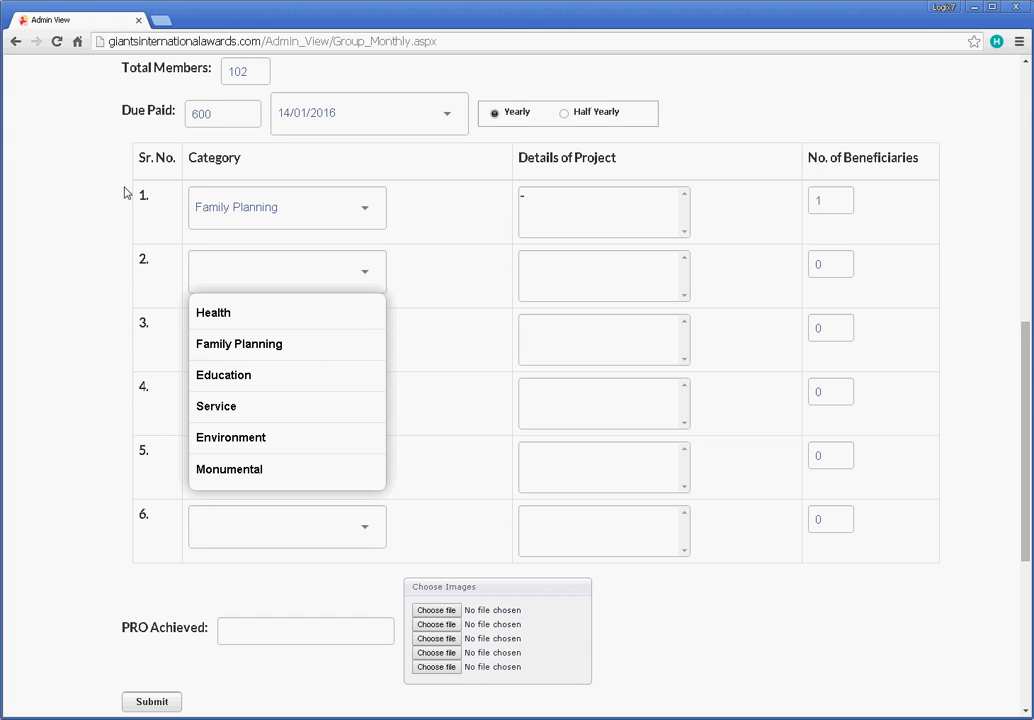
{"action": "left_click", "coordinate": [115, 358]}
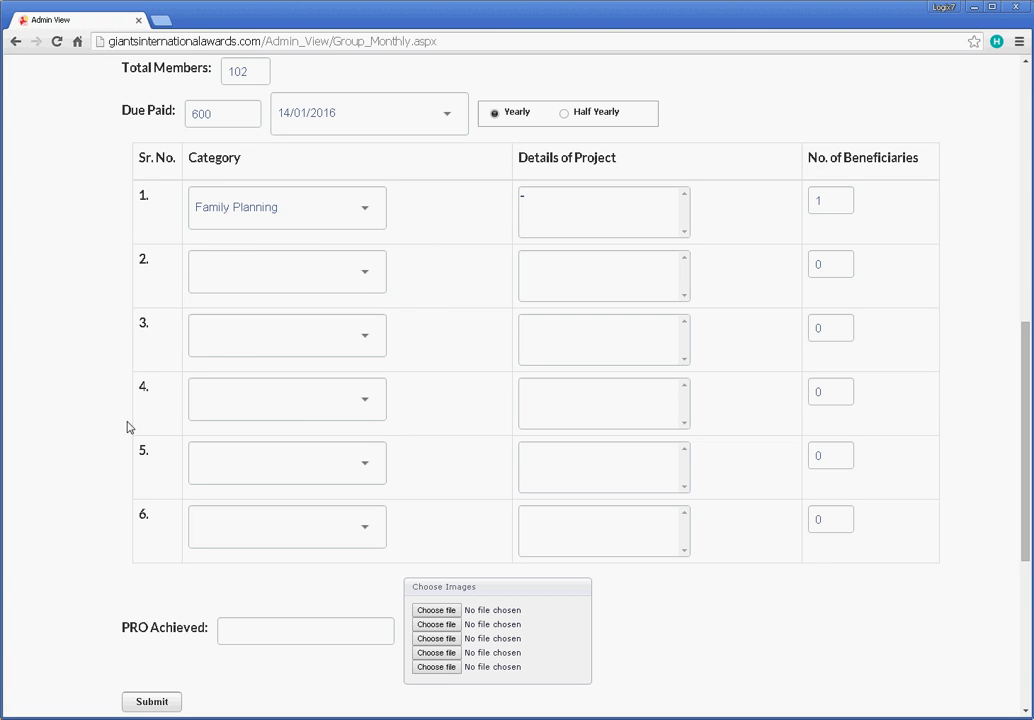
{"action": "scroll", "coordinate": [280, 590], "scroll_direction": "down", "scroll_amount": 3}
{"action": "scroll", "coordinate": [390, 351], "scroll_direction": "up", "scroll_amount": 3}
{"action": "scroll", "coordinate": [390, 351], "scroll_direction": "down", "scroll_amount": 3}
{"action": "scroll", "coordinate": [265, 419], "scroll_direction": "up", "scroll_amount": 2}
Step: Enter 1 as the PRO Achieved value
{"action": "scroll", "coordinate": [302, 538], "scroll_direction": "down", "scroll_amount": 2}
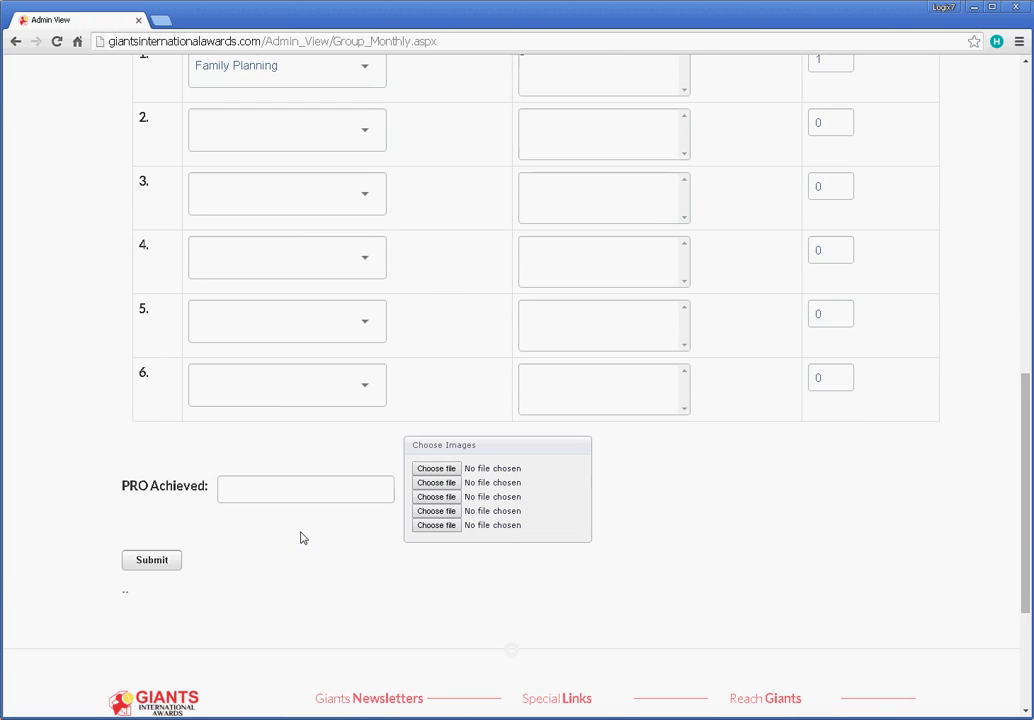
{"action": "left_click", "coordinate": [264, 488]}
{"action": "type", "text": "1"}
{"action": "left_click", "coordinate": [284, 526]}
Step: Attach the Hydrangeas picture from Sample Pictures as the first image and submit the form
{"action": "scroll", "coordinate": [440, 478], "scroll_direction": "down", "scroll_amount": 2}
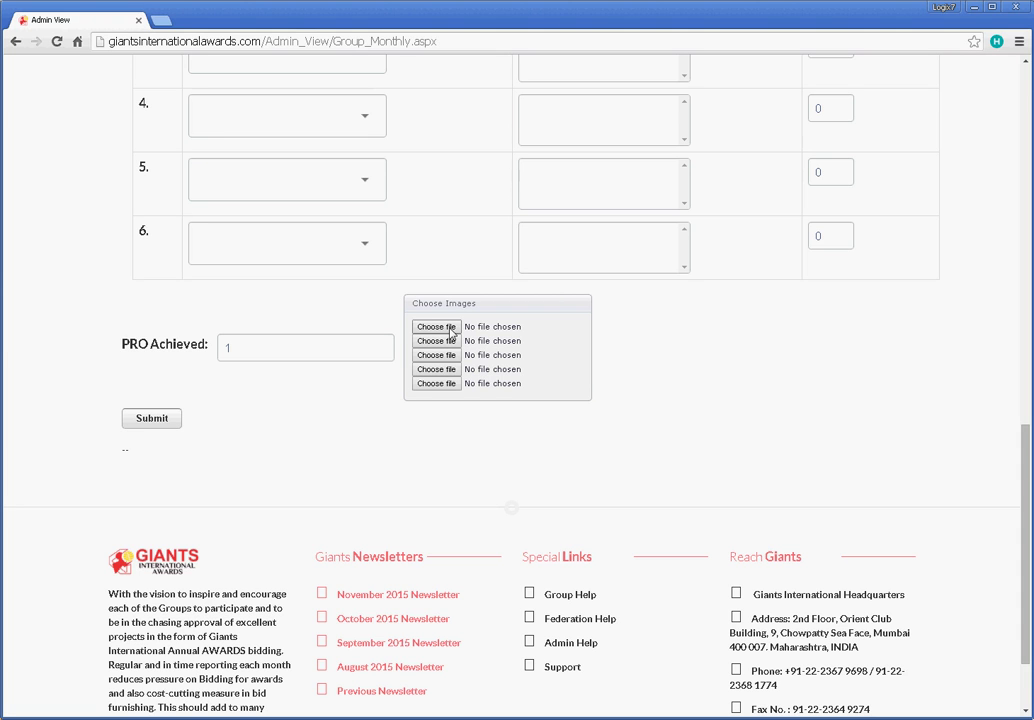
{"action": "left_click", "coordinate": [451, 331]}
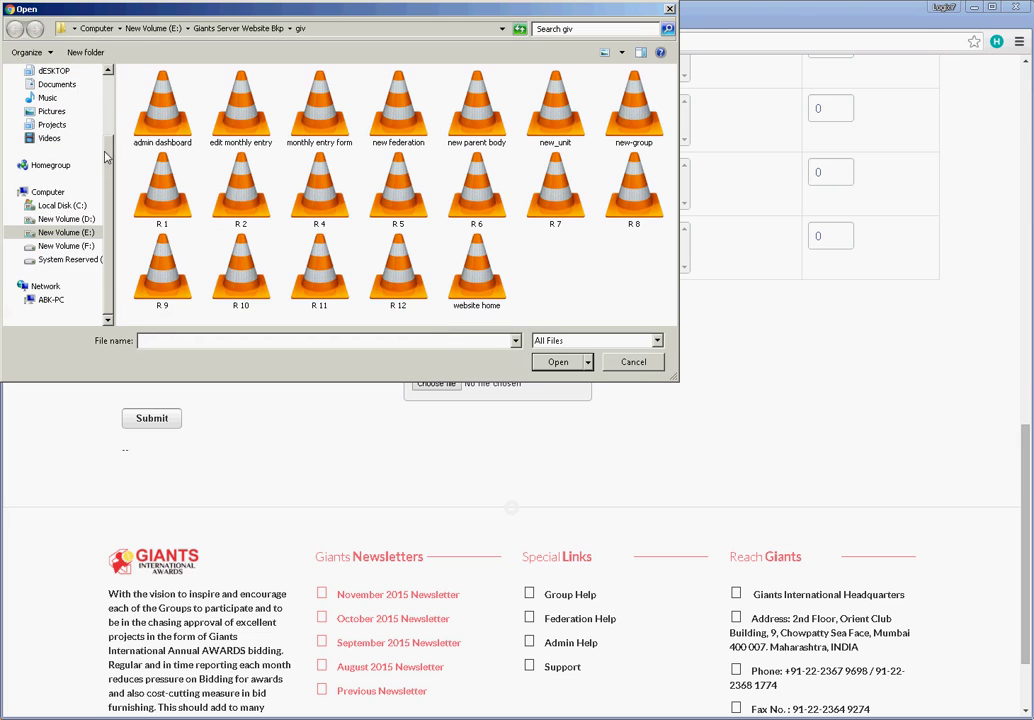
{"action": "left_click", "coordinate": [50, 111]}
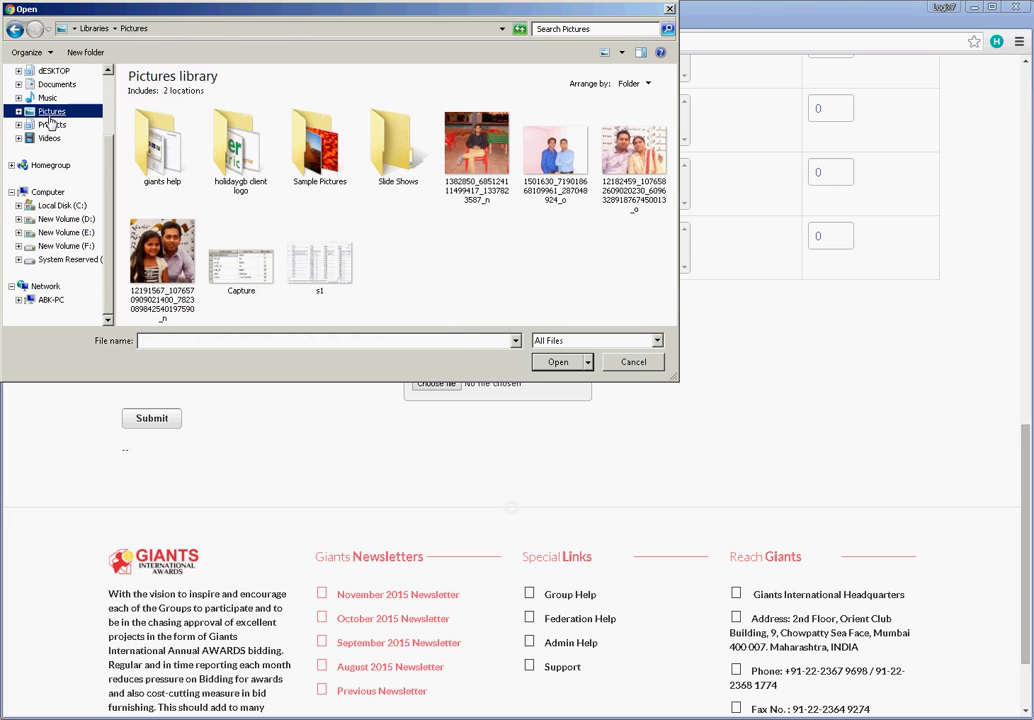
{"action": "double_click", "coordinate": [298, 178]}
{"action": "left_click", "coordinate": [320, 165]}
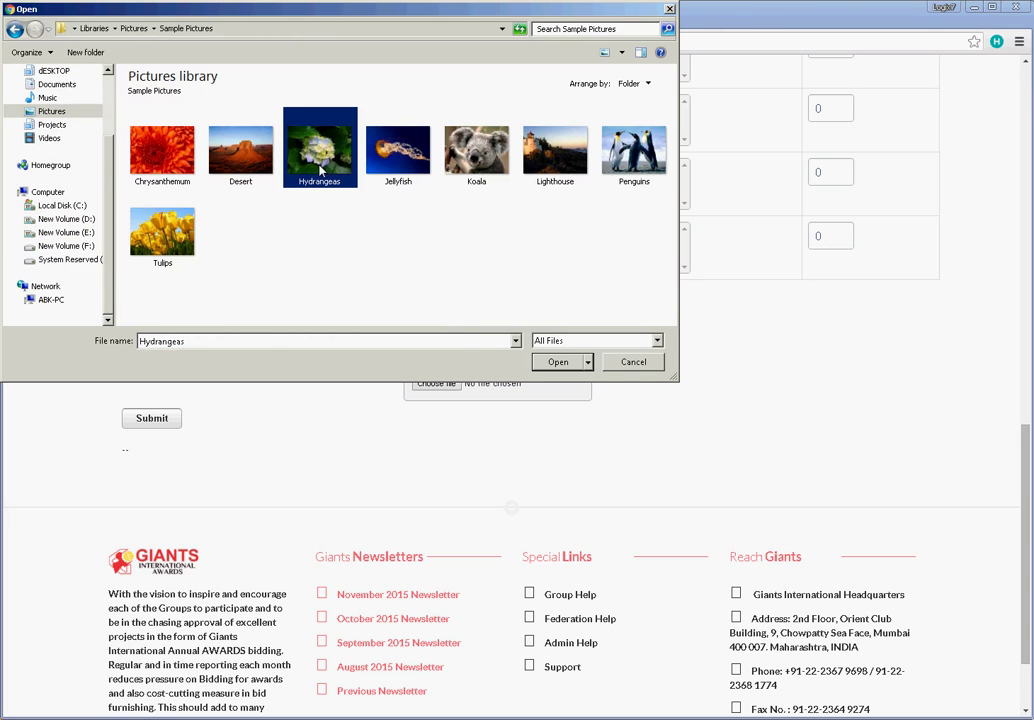
{"action": "left_click", "coordinate": [558, 362]}
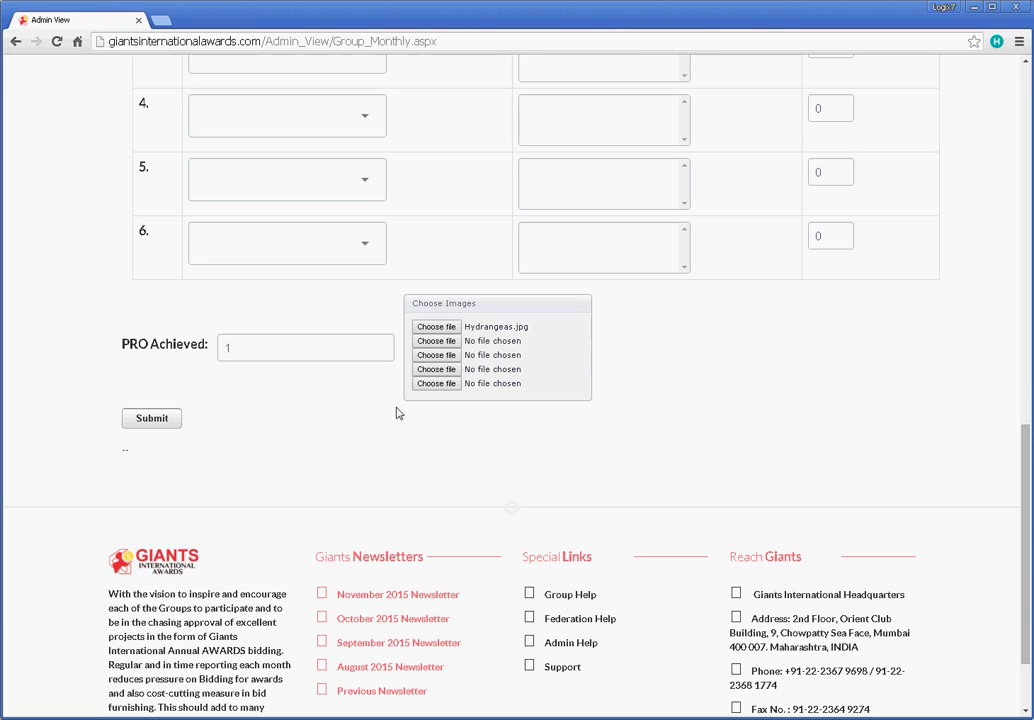
{"action": "left_click", "coordinate": [163, 424]}
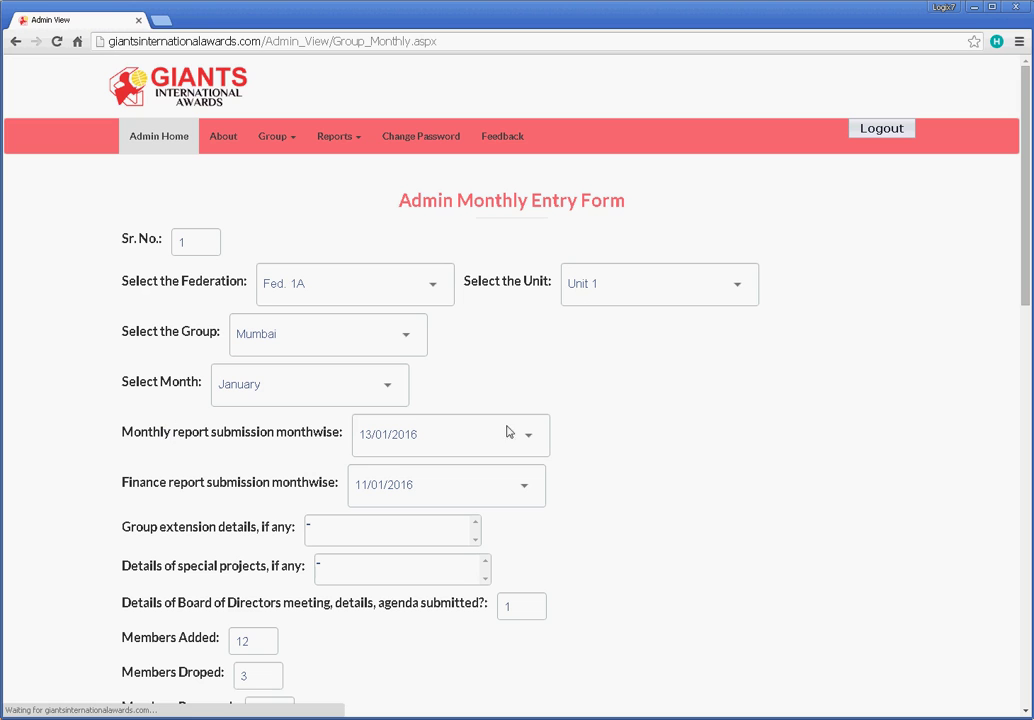
Step: Review the submitted monthly entry form, checking the submission status and the values in all its fields
{"action": "scroll", "coordinate": [649, 415], "scroll_direction": "down", "scroll_amount": 2}
{"action": "scroll", "coordinate": [649, 415], "scroll_direction": "down", "scroll_amount": 8}
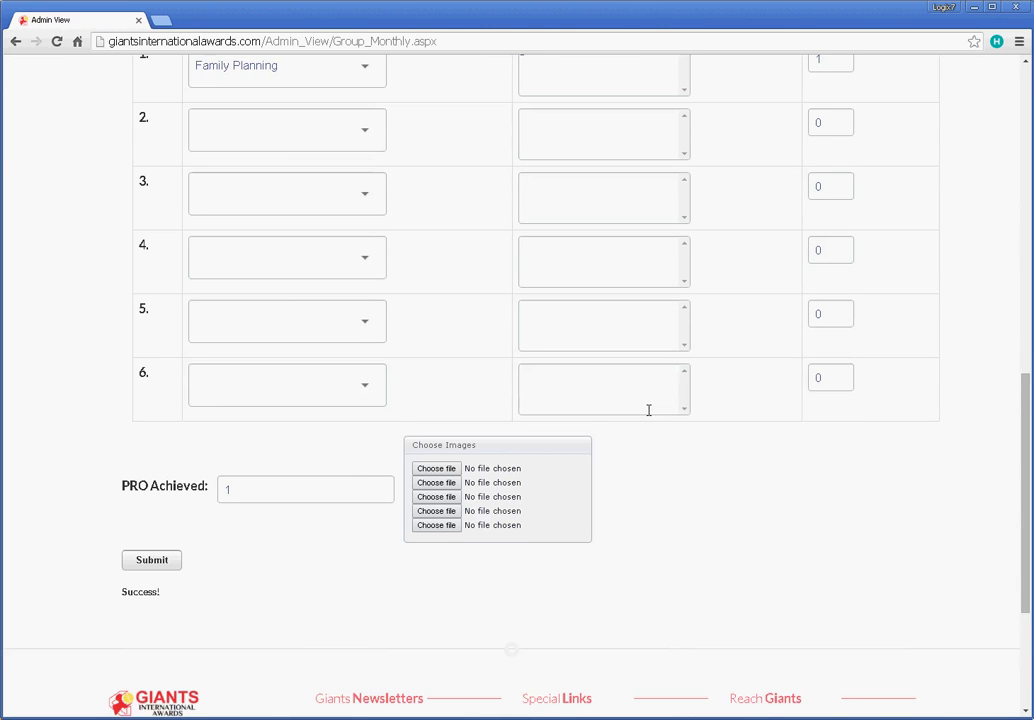
{"action": "scroll", "coordinate": [649, 415], "scroll_direction": "up", "scroll_amount": 5}
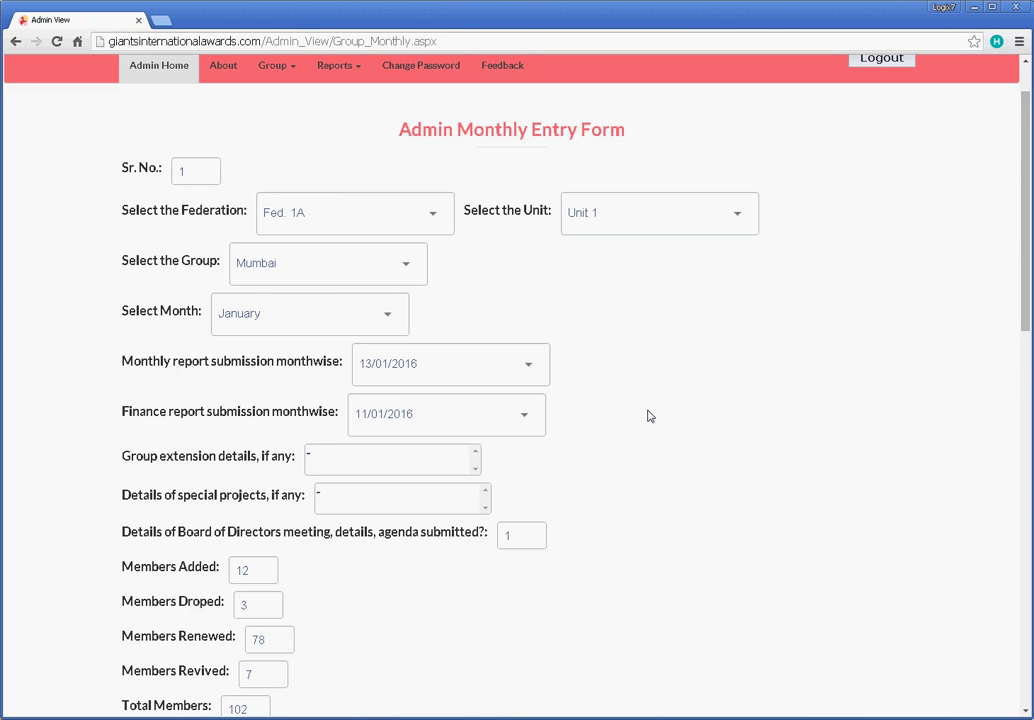
{"action": "scroll", "coordinate": [648, 416], "scroll_direction": "down", "scroll_amount": 15}
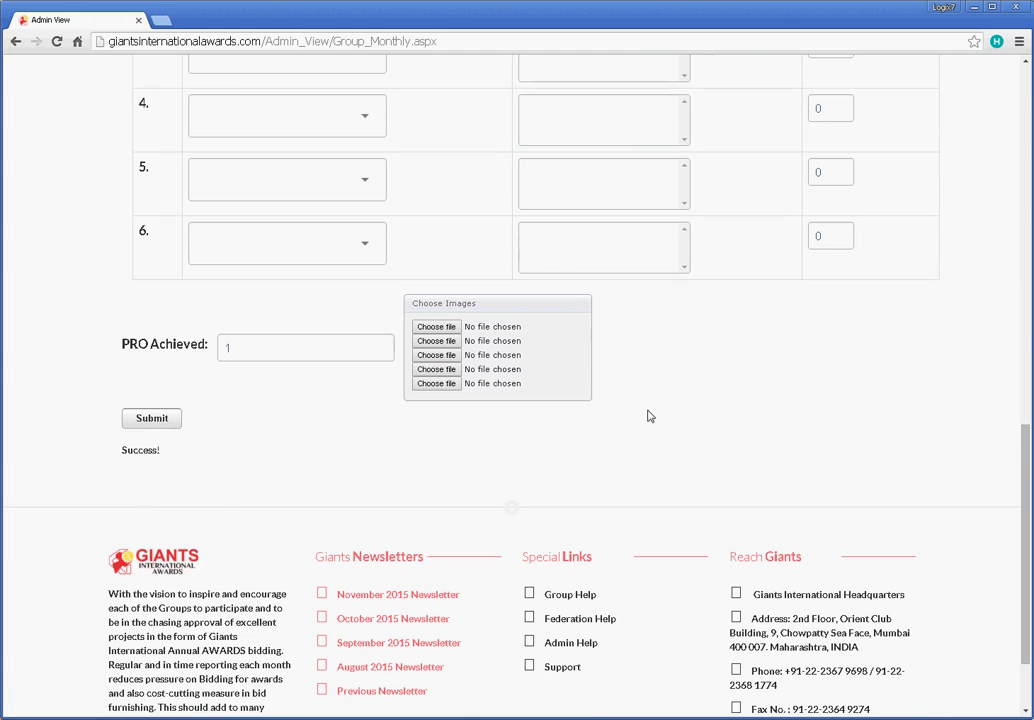
{"action": "scroll", "coordinate": [284, 459], "scroll_direction": "up", "scroll_amount": 5}
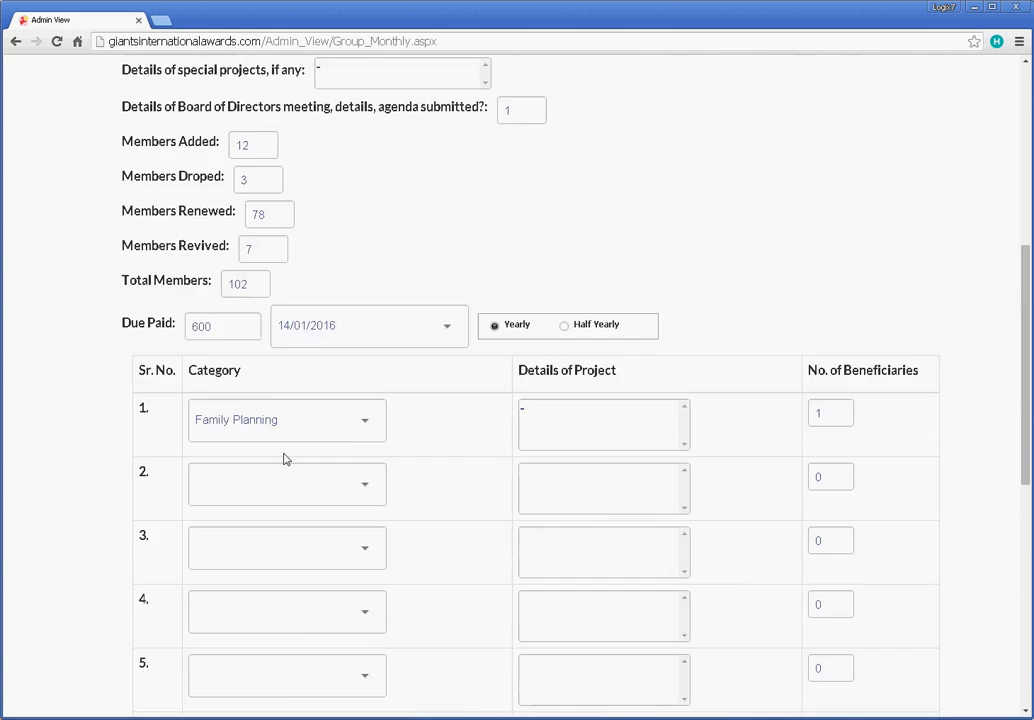
{"action": "scroll", "coordinate": [288, 457], "scroll_direction": "down", "scroll_amount": 6}
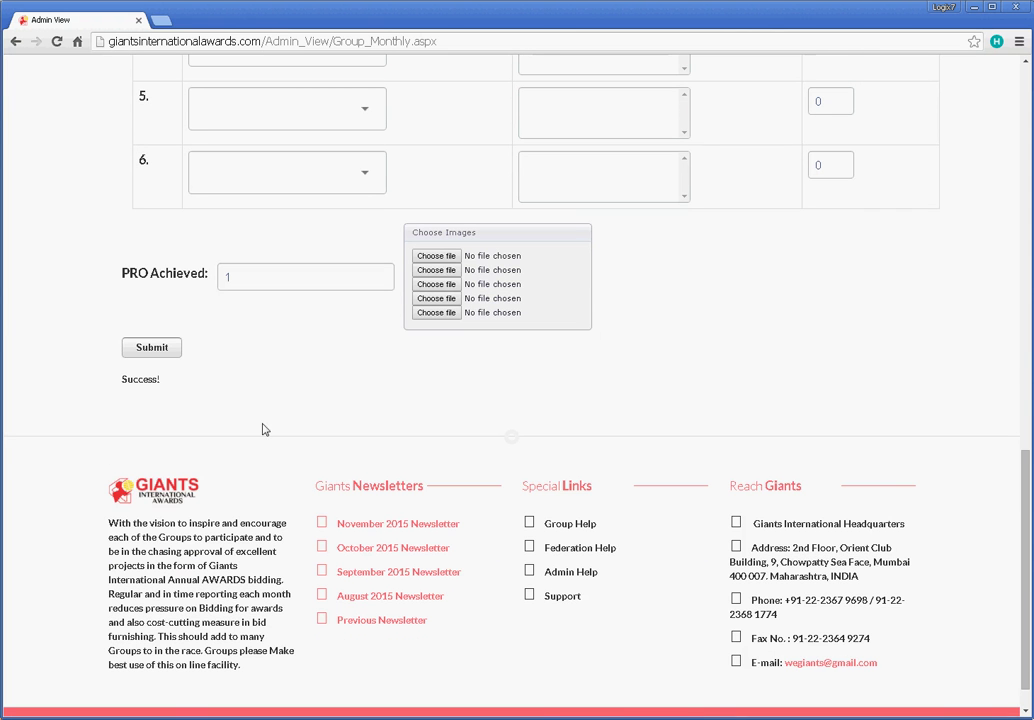
{"action": "scroll", "coordinate": [261, 425], "scroll_direction": "up", "scroll_amount": 15}
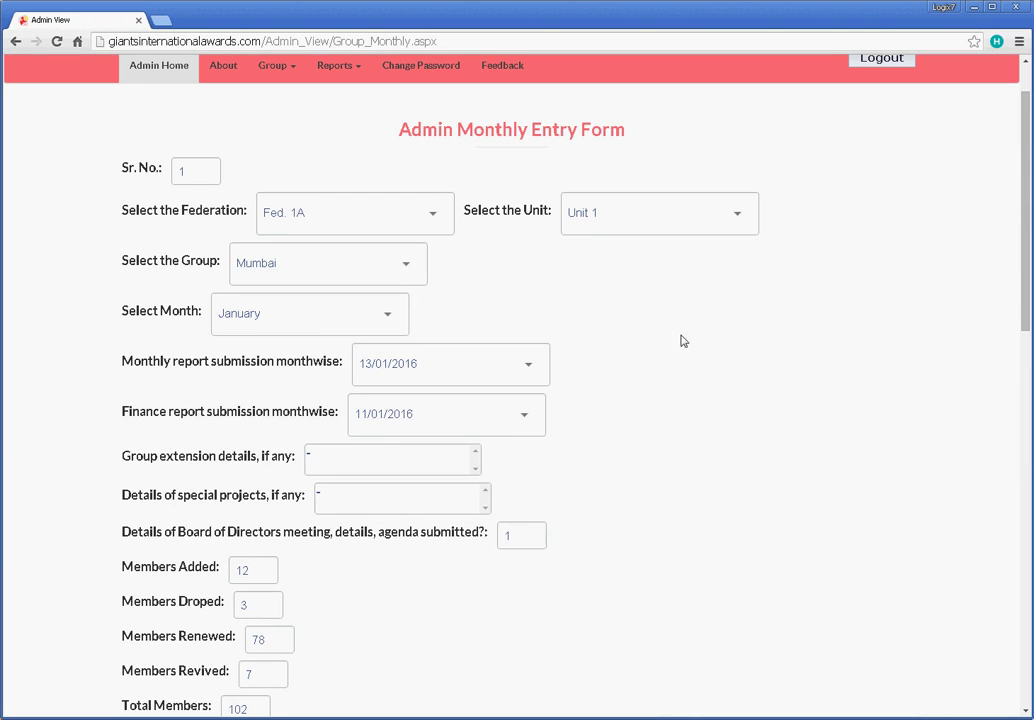
{"action": "scroll", "coordinate": [703, 405], "scroll_direction": "down", "scroll_amount": 1}
{"action": "scroll", "coordinate": [703, 405], "scroll_direction": "down", "scroll_amount": 8}
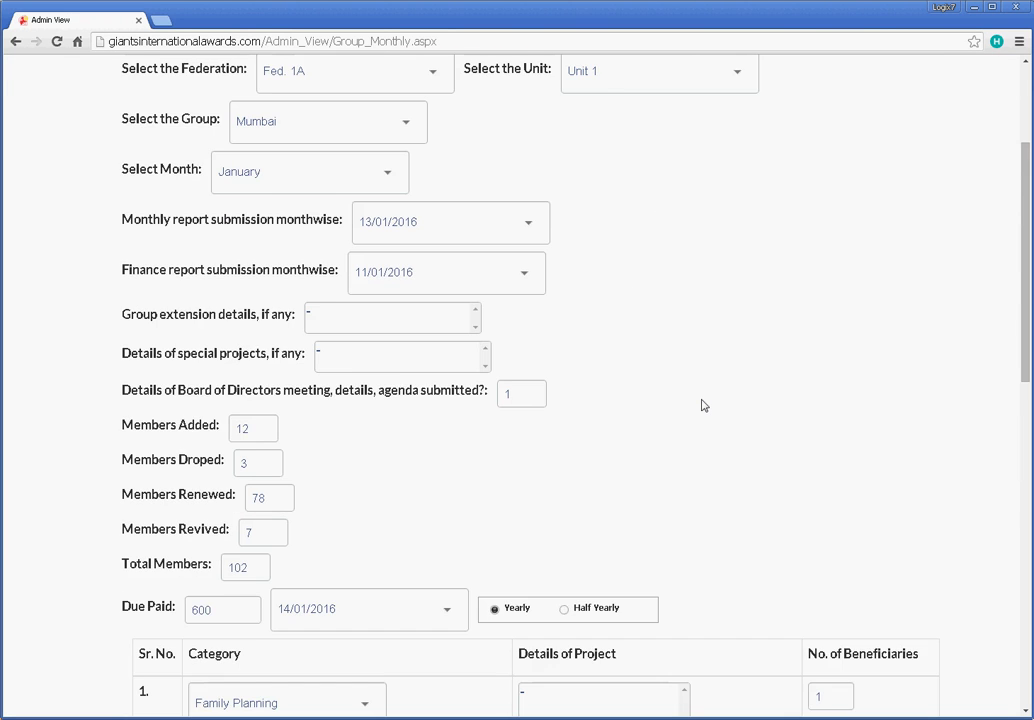
{"action": "scroll", "coordinate": [703, 405], "scroll_direction": "up", "scroll_amount": 3}
{"action": "scroll", "coordinate": [703, 405], "scroll_direction": "up", "scroll_amount": 5}
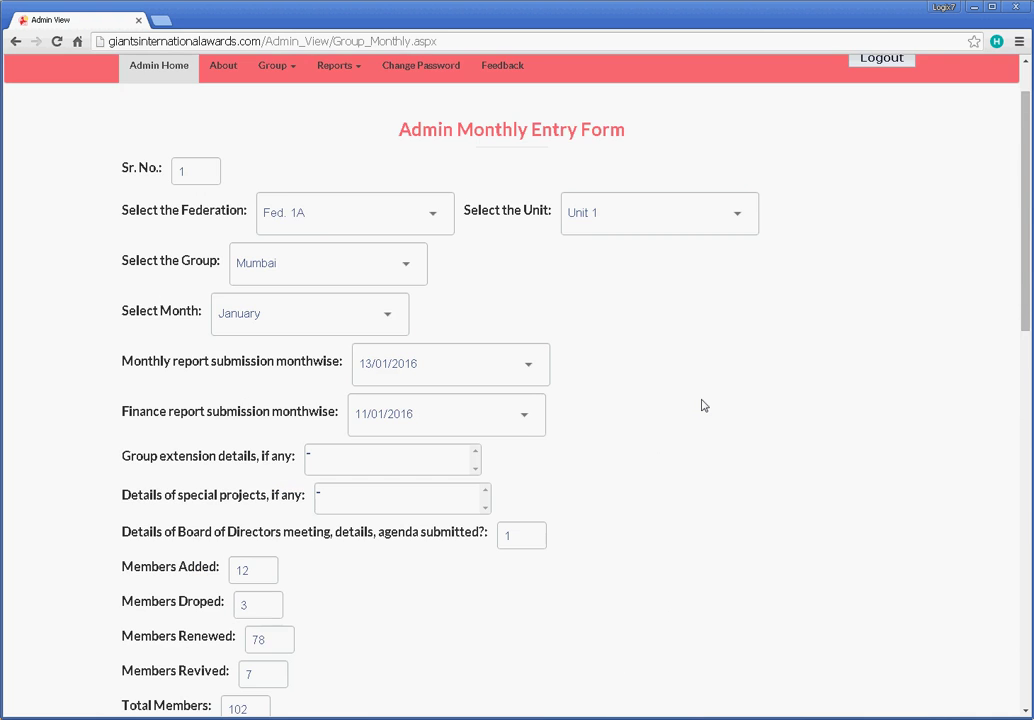